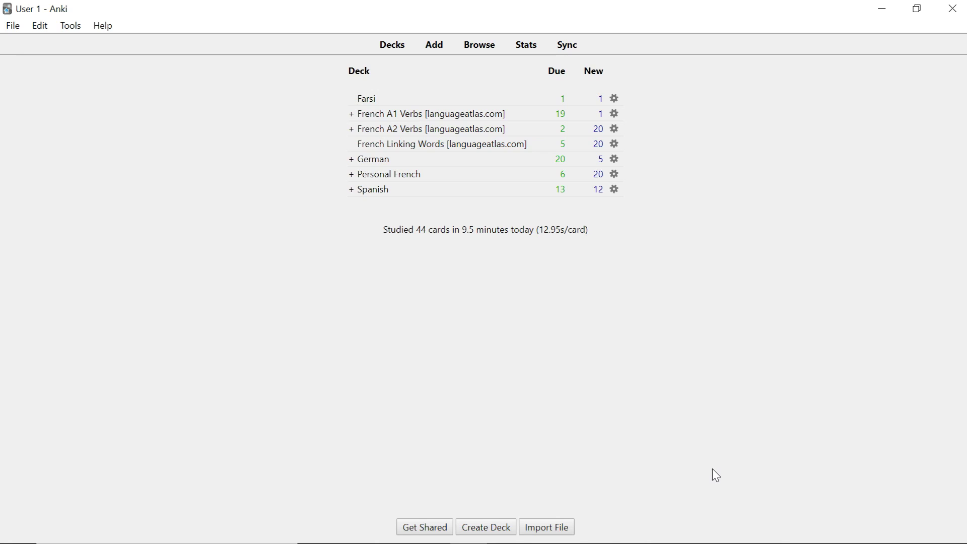
# Expand French A1 Verbs and its Card Types subdeck to show both Language Atlas subdecks.
pyautogui.click(354, 117)
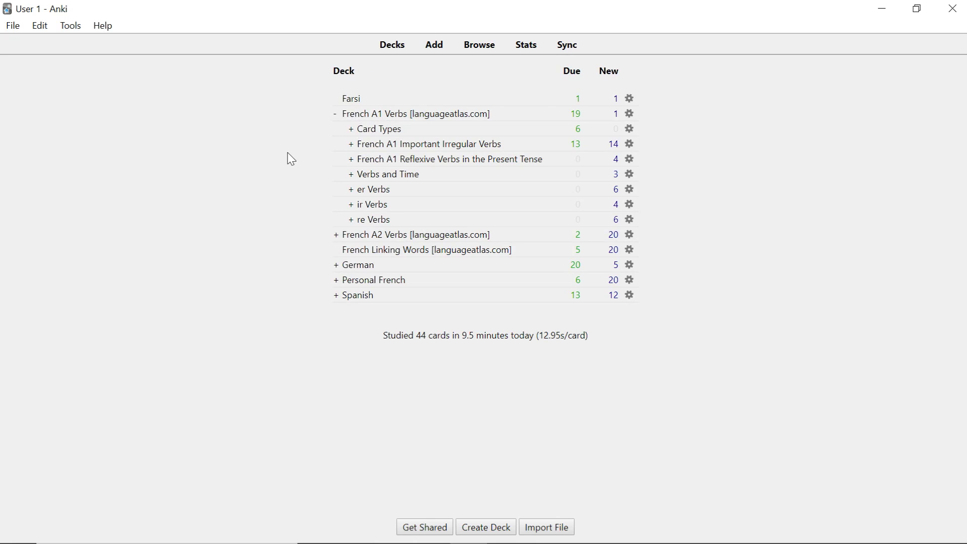
pyautogui.click(351, 130)
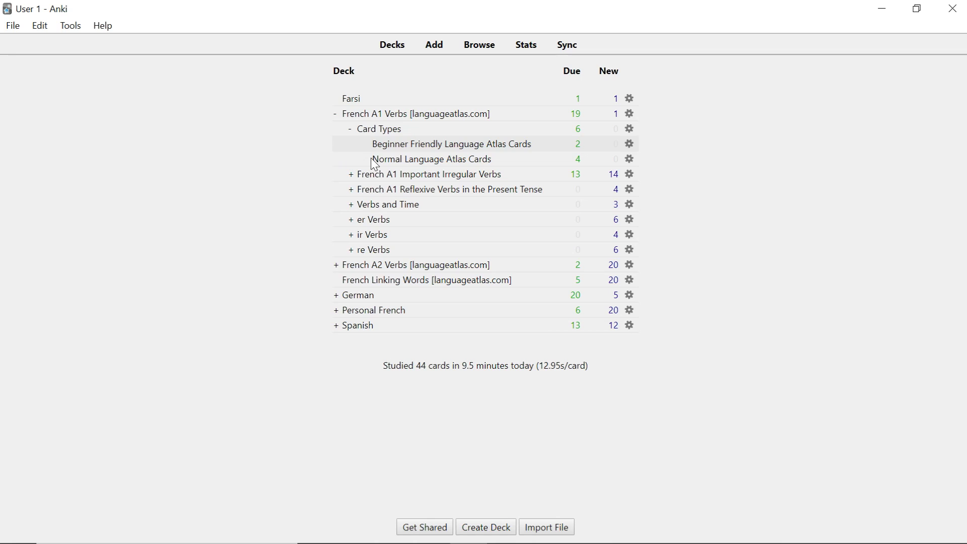
# Start studying Normal Language Atlas Cards, revealing and grading the first card.
pyautogui.click(389, 165)
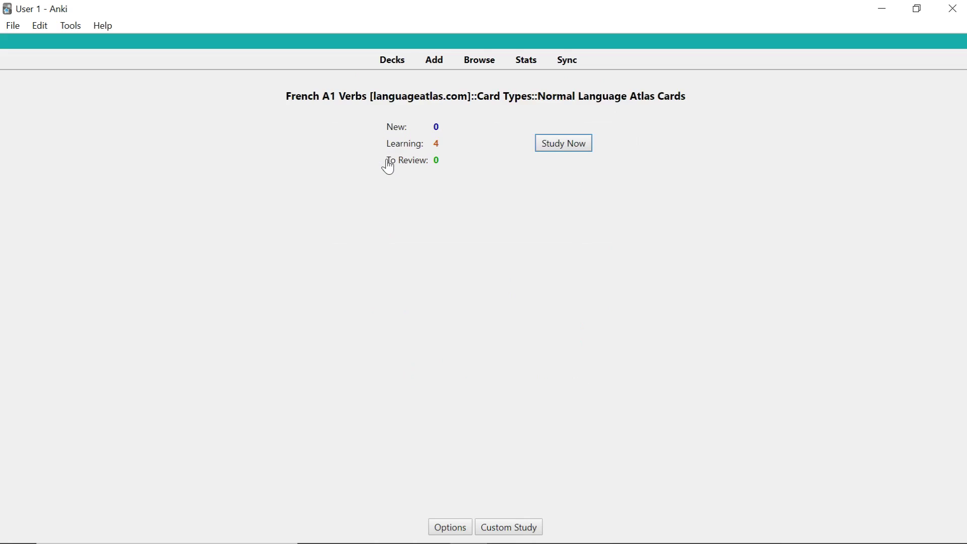
pyautogui.click(571, 148)
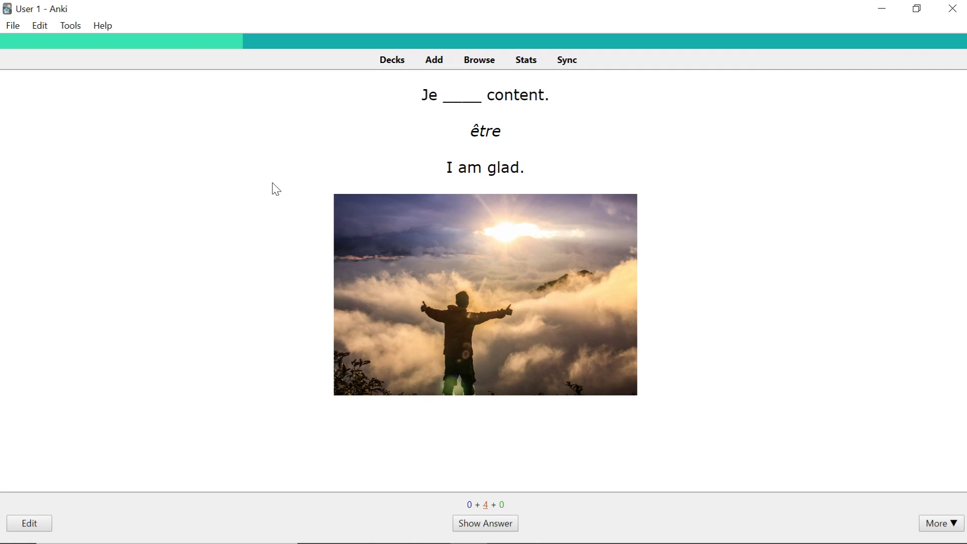
pyautogui.press('space')
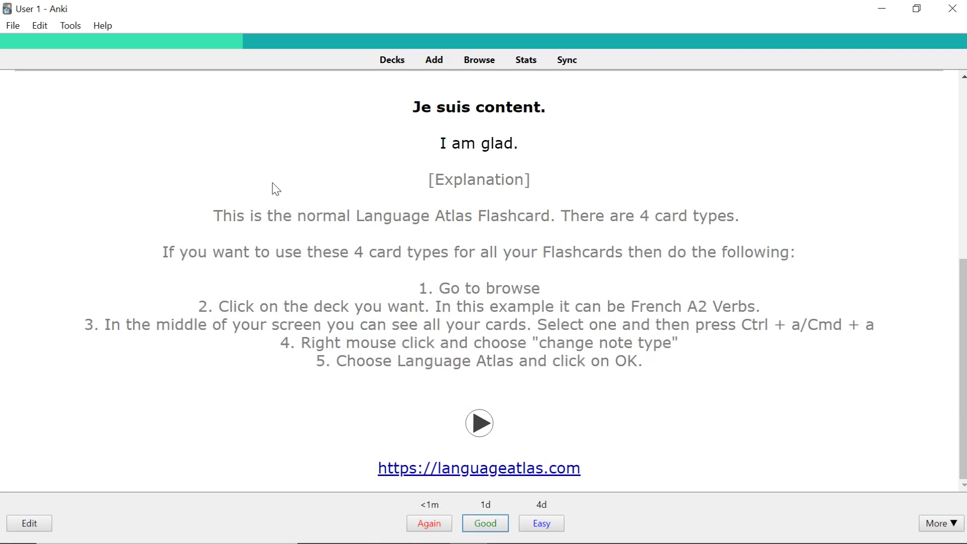
pyautogui.press('space')
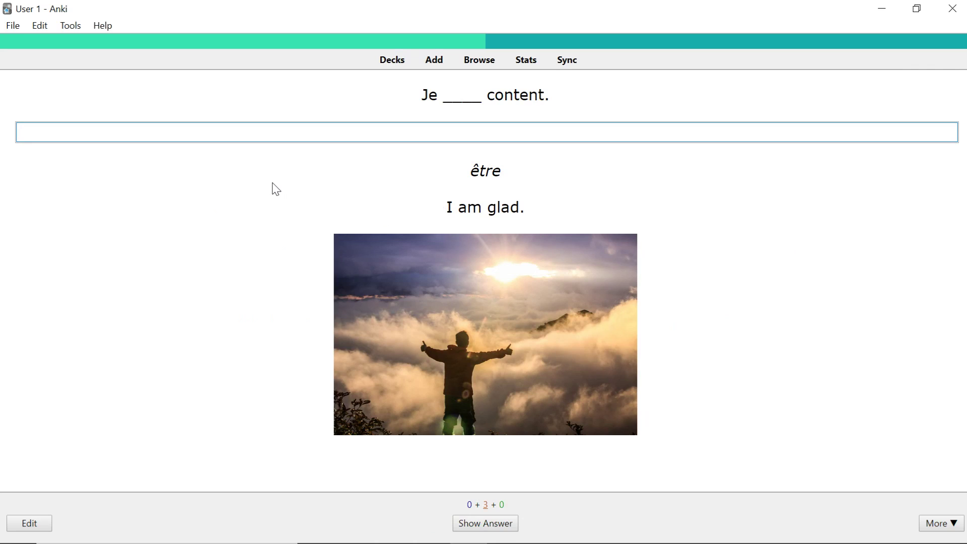
# Answer 'suis' on the 'Je _____ content.' card and check it is correct.
pyautogui.write('suis')
pyautogui.click(263, 195)
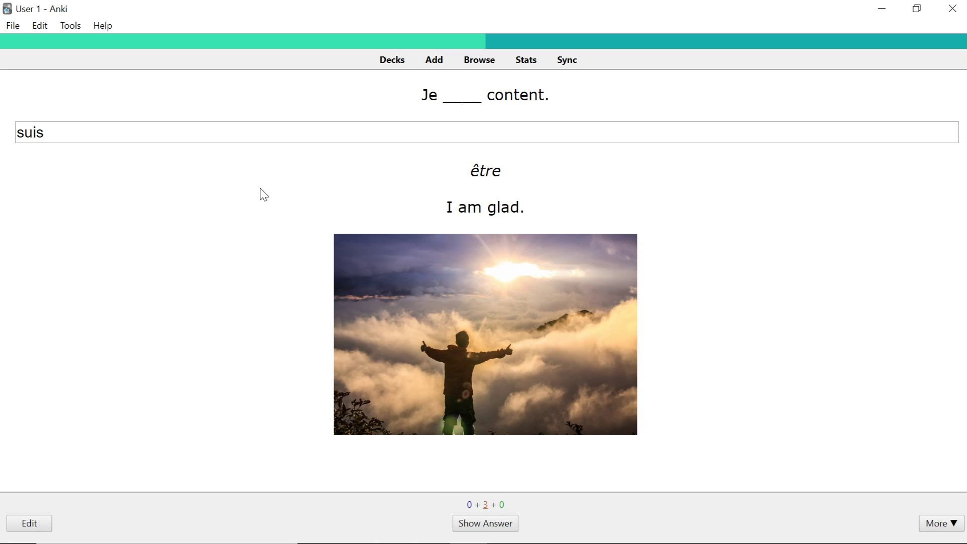
pyautogui.press('Return')
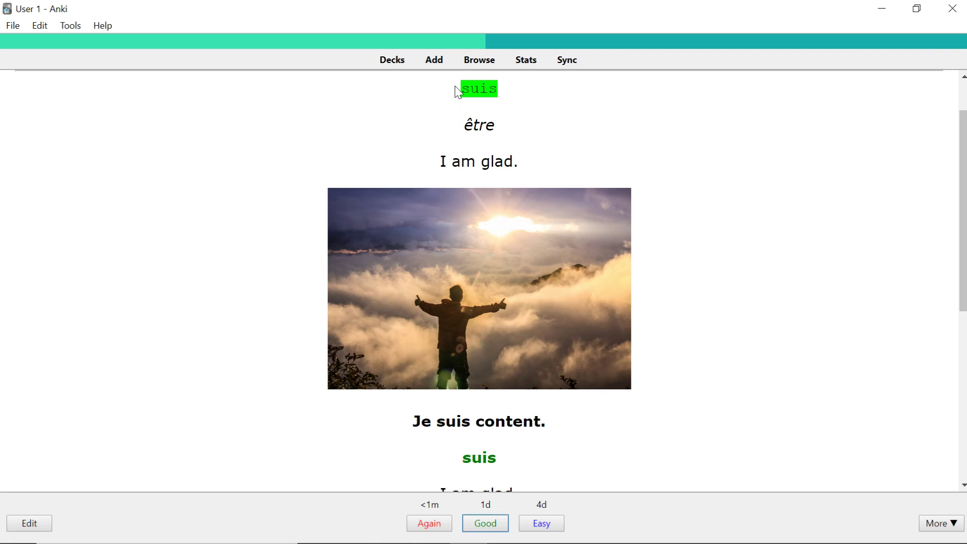
# Grade the remaining sentence cards, ending on the 'I am glad.' answer 'Je suis content.'.
pyautogui.click(245, 403)
pyautogui.press('space')
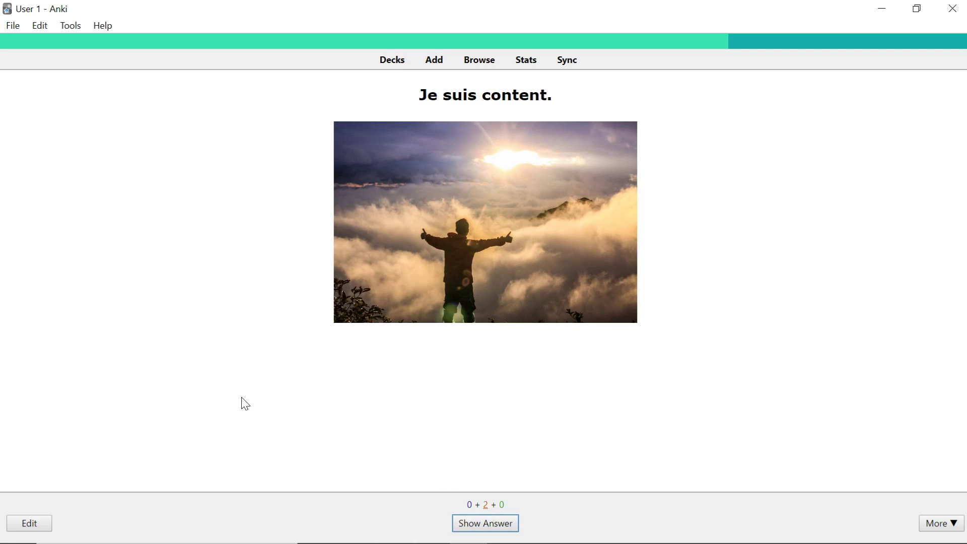
pyautogui.press('space')
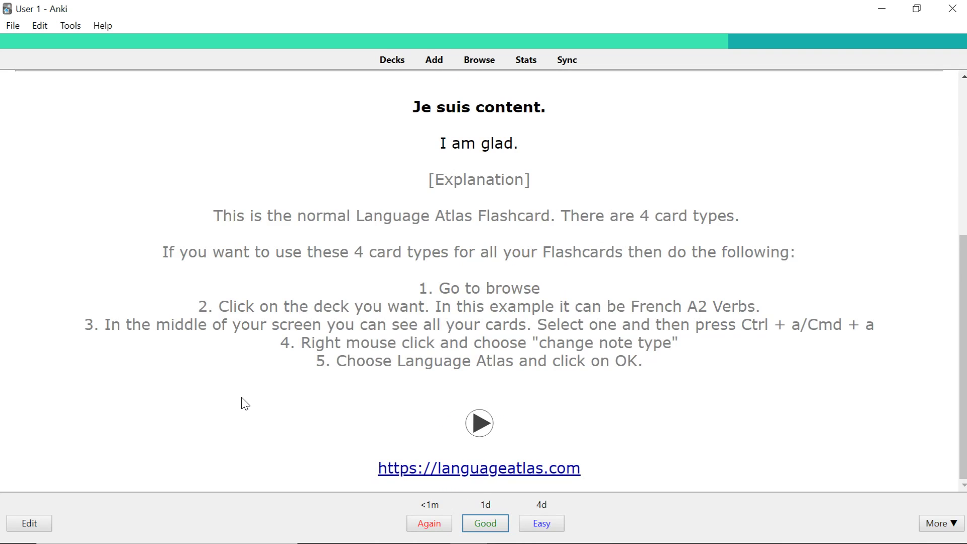
pyautogui.press('space')
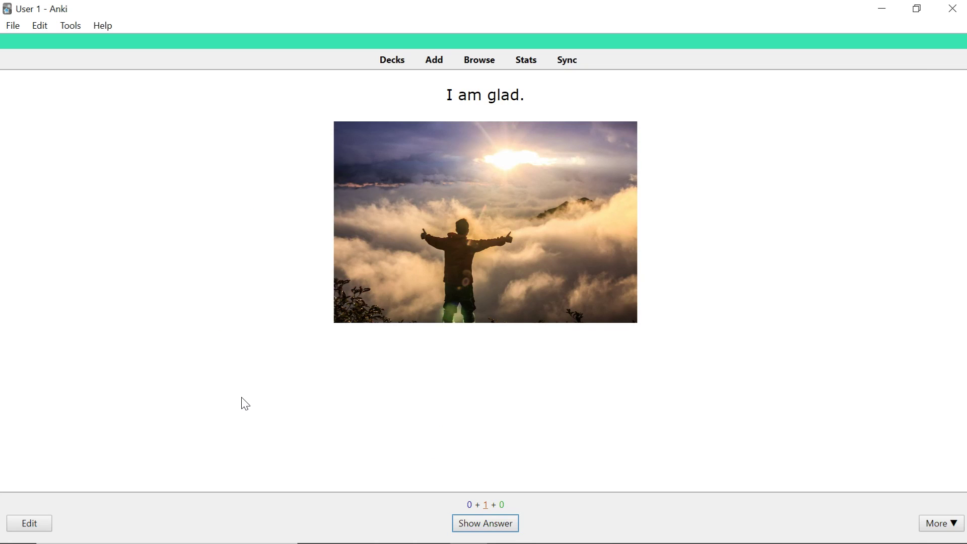
pyautogui.press('space')
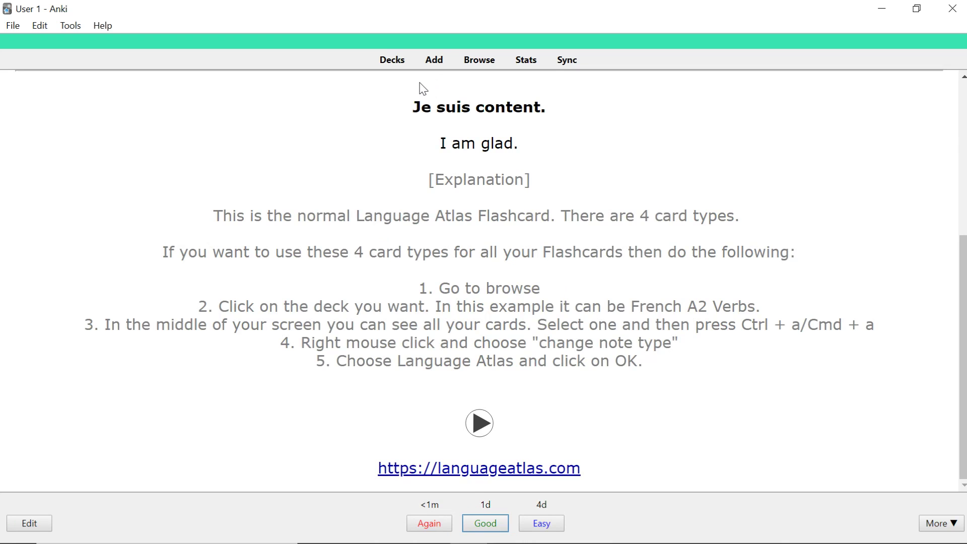
# Return to the deck list and start studying Beginner Friendly Language Atlas Cards.
pyautogui.click(388, 64)
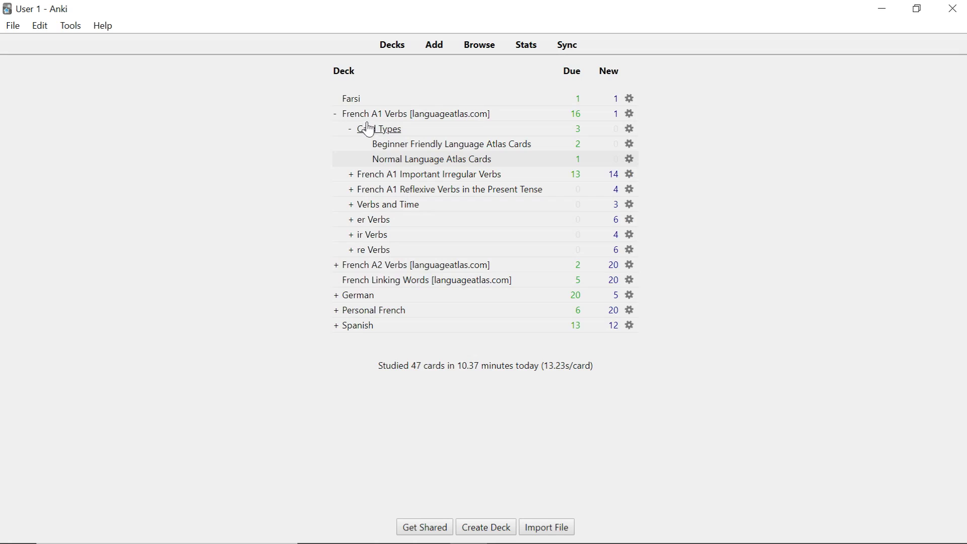
pyautogui.click(391, 150)
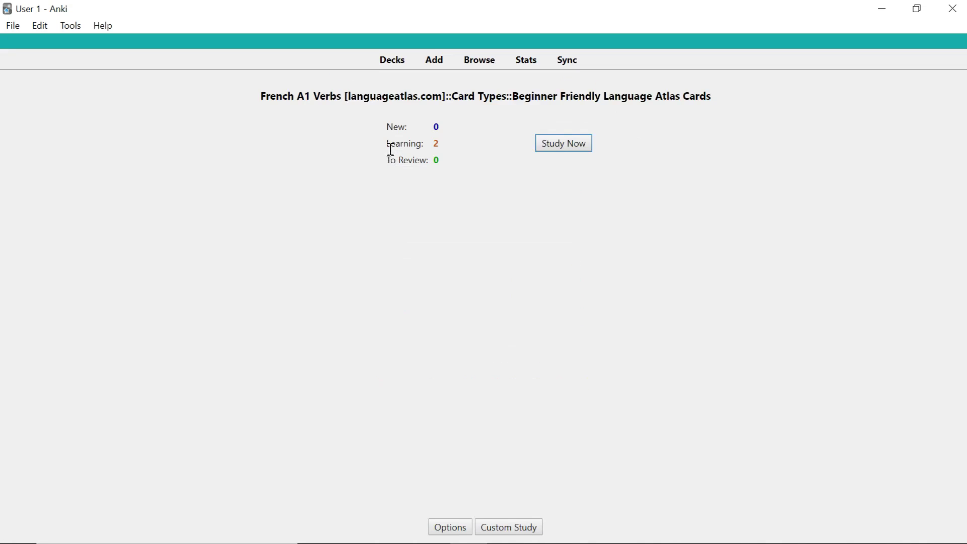
pyautogui.click(347, 174)
pyautogui.click(563, 148)
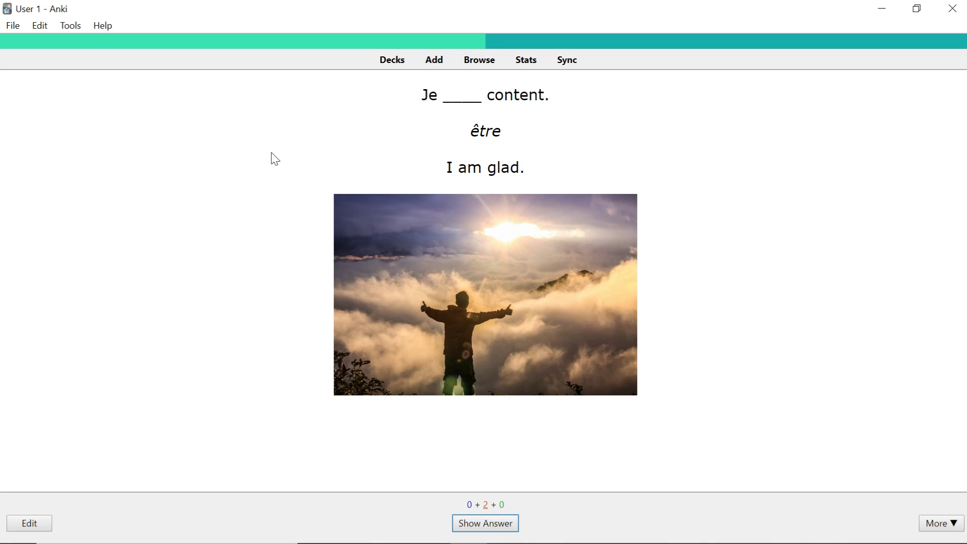
# Answer both Beginner Friendly cards, typing 'suis' for the blank, then open the browser.
pyautogui.press('space')
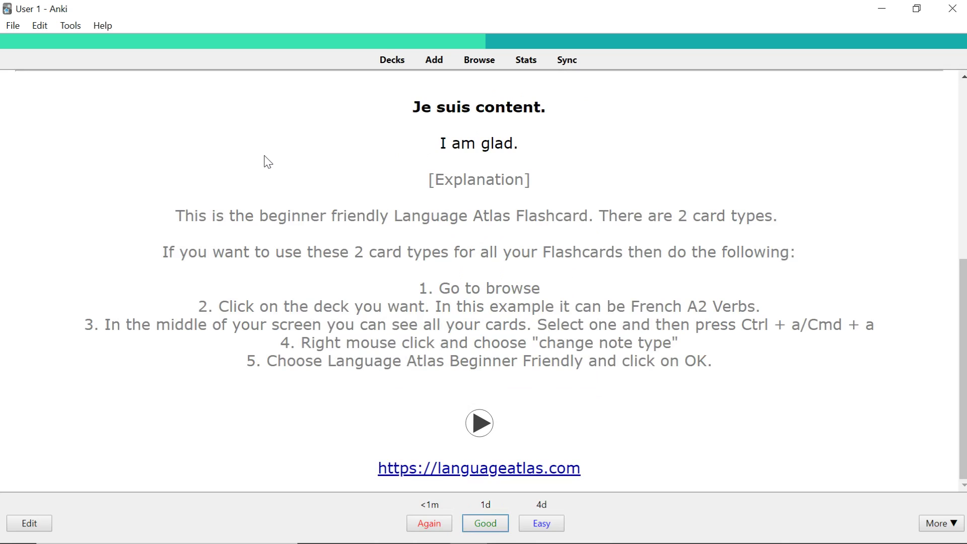
pyautogui.press('space')
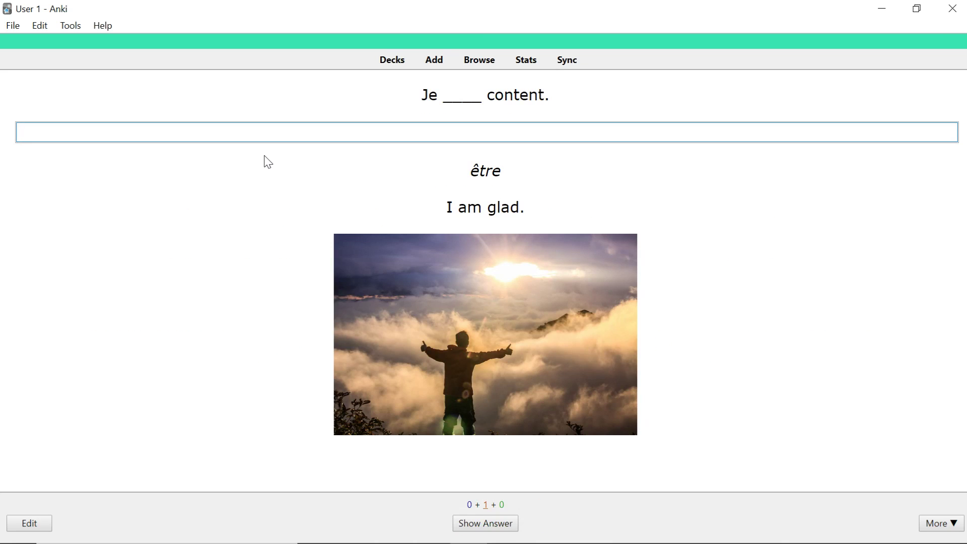
pyautogui.write('suis')
pyautogui.click(457, 523)
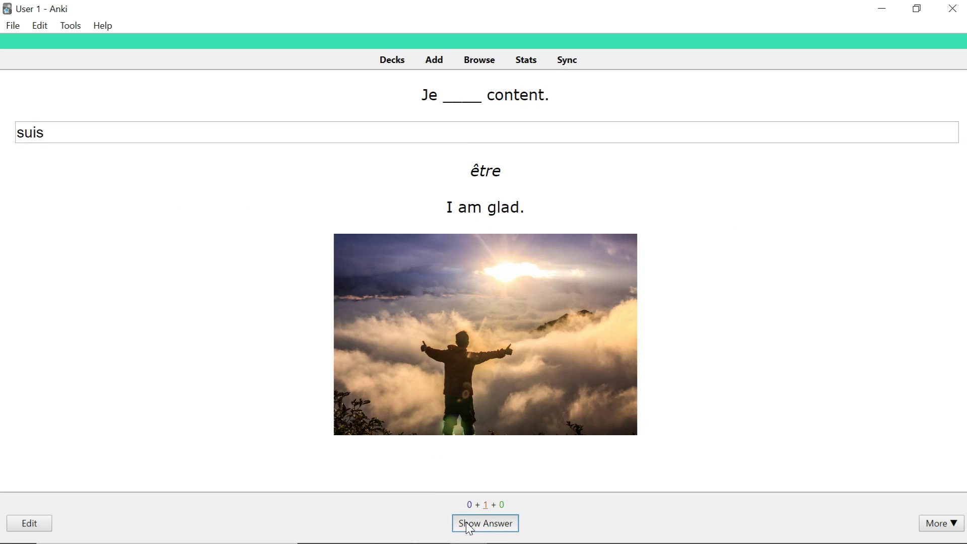
pyautogui.press('space')
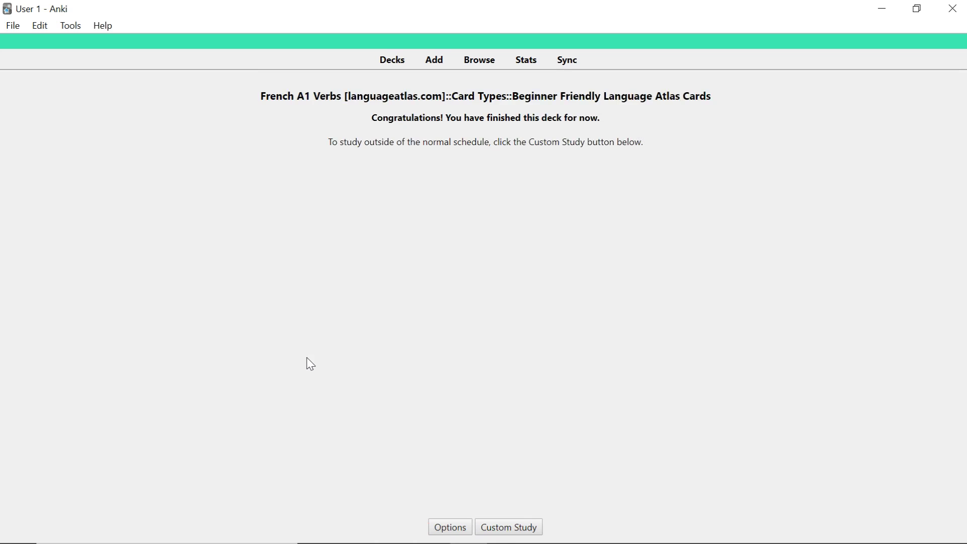
pyautogui.click(481, 61)
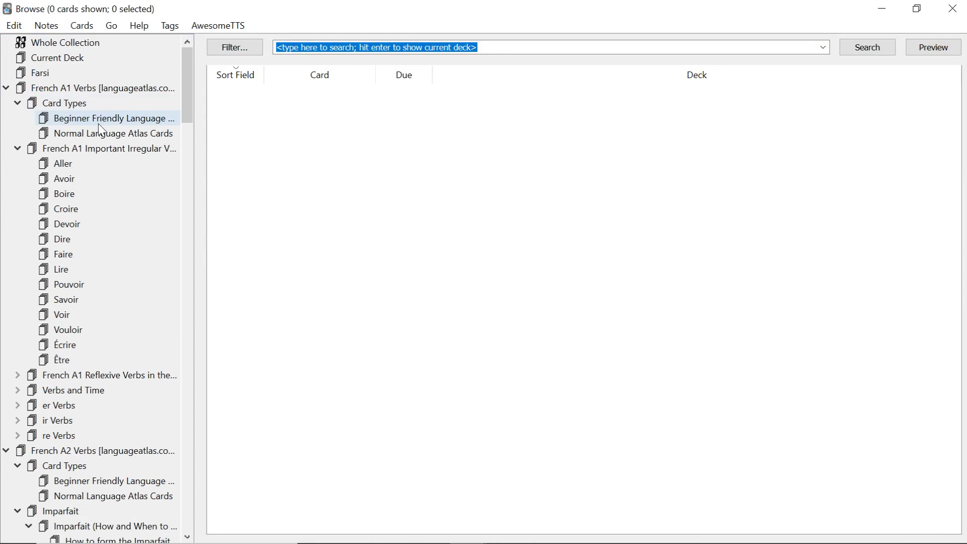
# View the Beginner Friendly cards, then list the Normal cards in reversed sort-field order.
pyautogui.click(100, 124)
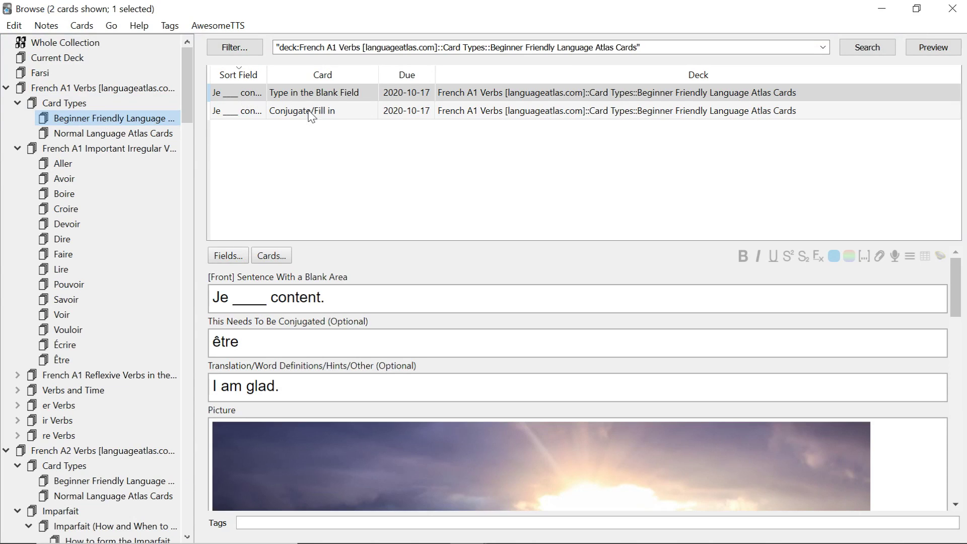
pyautogui.click(126, 135)
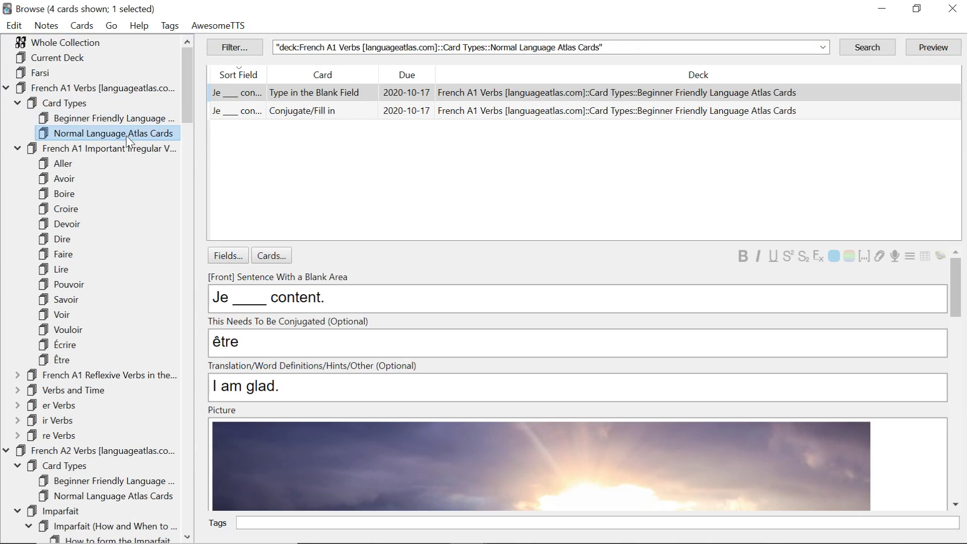
pyautogui.click(239, 76)
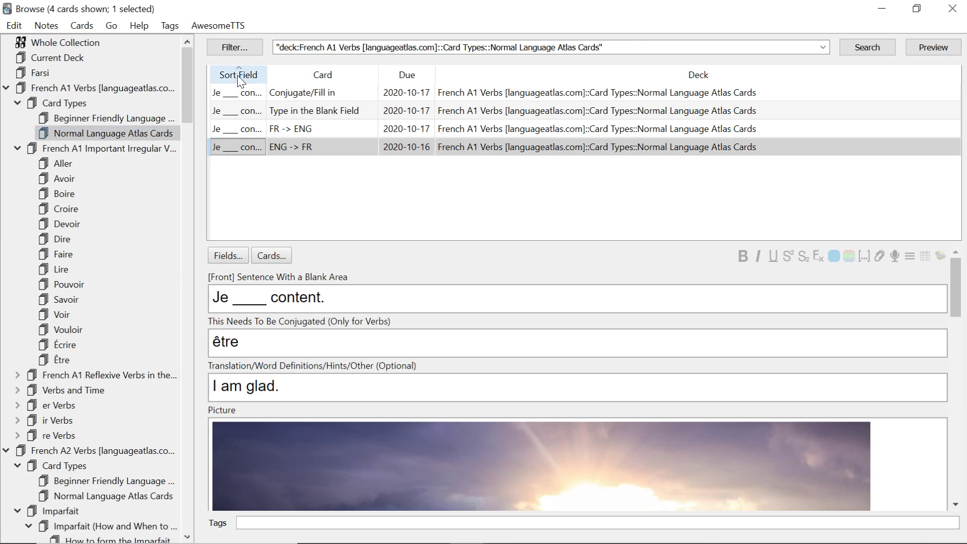
# Compare the Beginner Friendly and Normal subdeck cards, ending on the two Beginner Friendly cards.
pyautogui.click(107, 117)
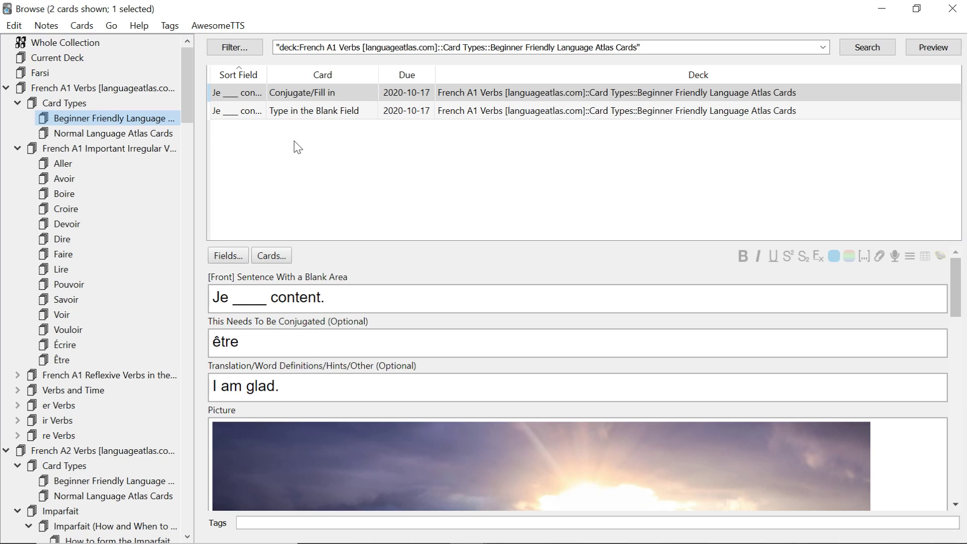
pyautogui.click(113, 133)
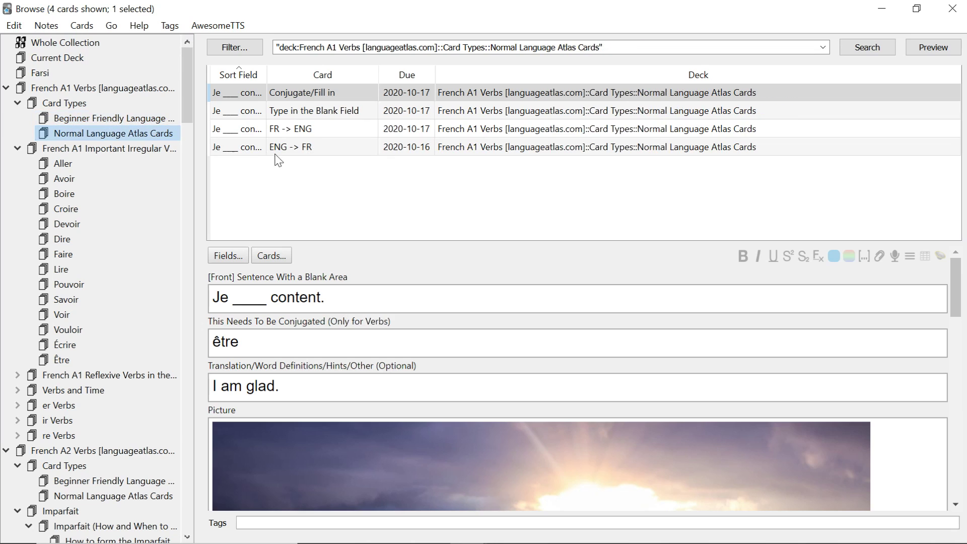
pyautogui.click(301, 182)
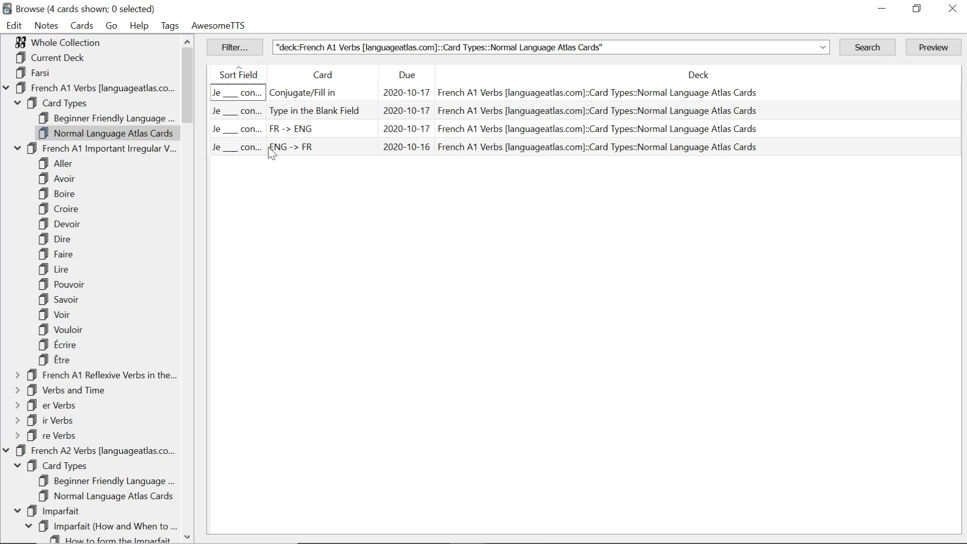
pyautogui.click(146, 119)
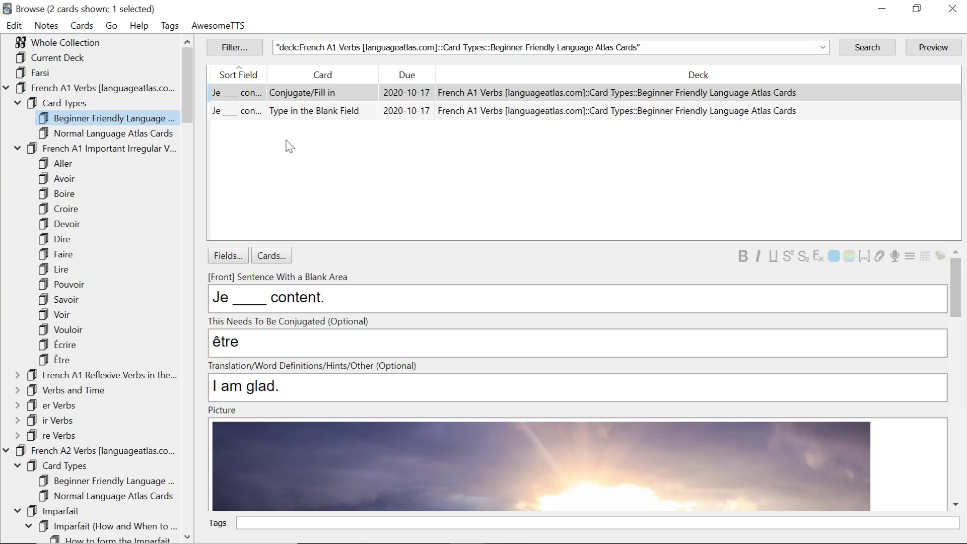
# Select all French A1 Verbs cards, attempt Change Note Type, and dismiss the one-note-type warning.
pyautogui.click(104, 91)
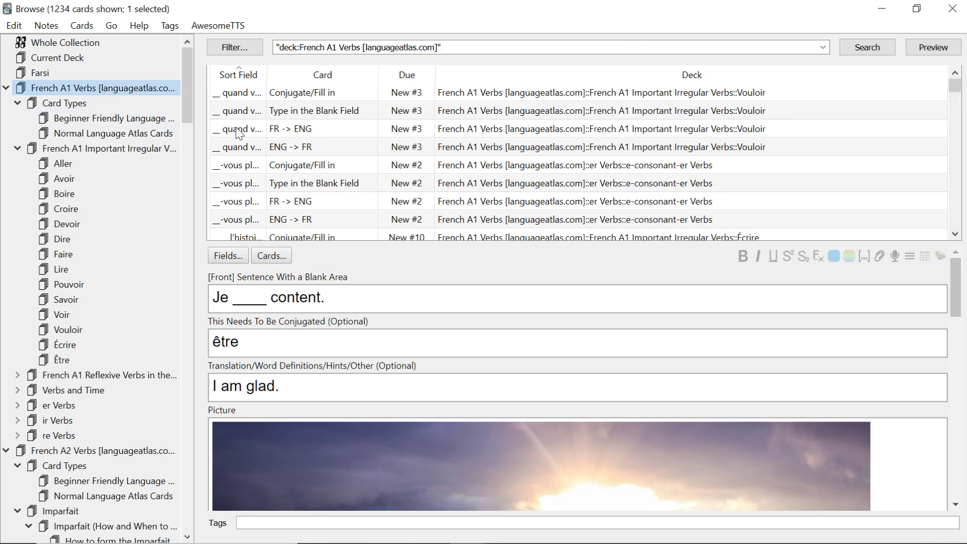
pyautogui.click(271, 132)
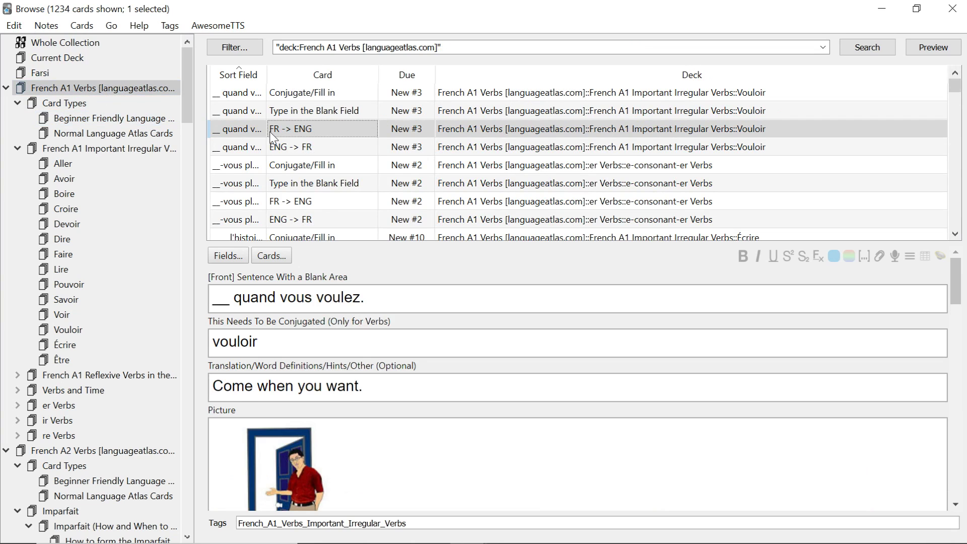
pyautogui.hotkey('ctrl', 'a')
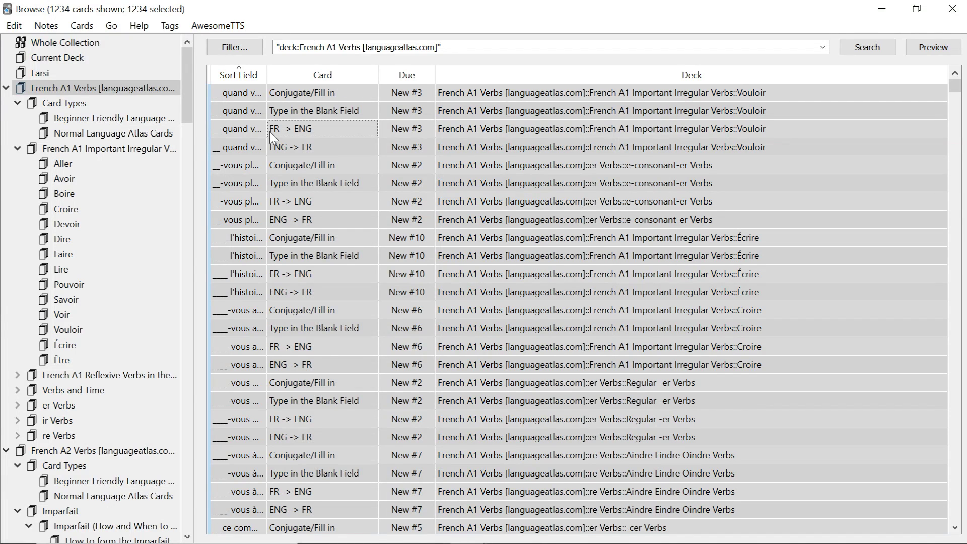
pyautogui.rightClick(270, 131)
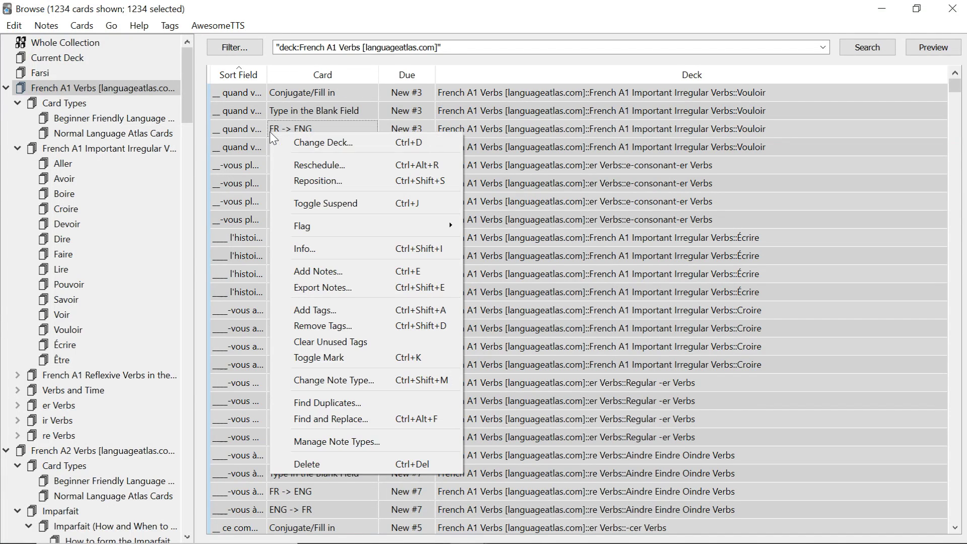
pyautogui.click(315, 383)
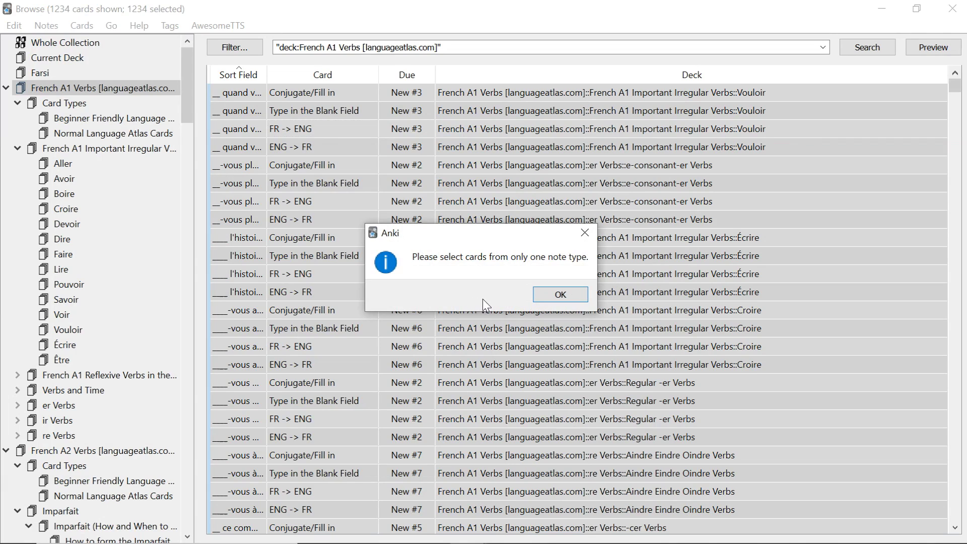
pyautogui.click(556, 294)
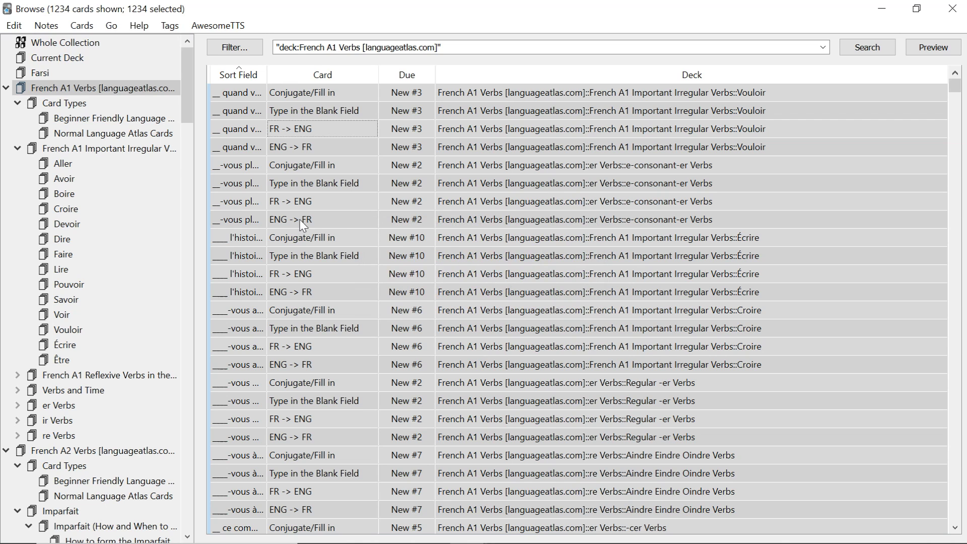
# Compare the Beginner Friendly and Normal subdecks, then close the browser.
pyautogui.click(86, 120)
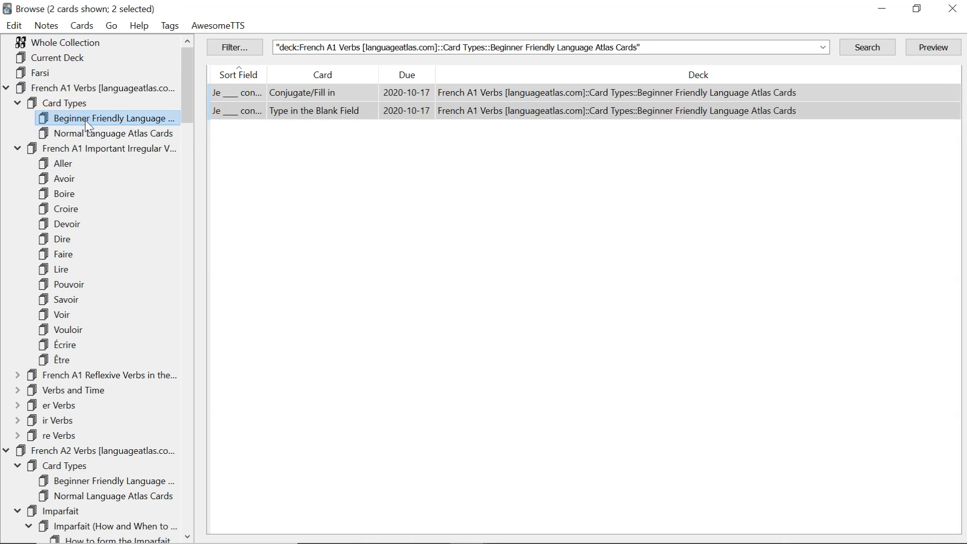
pyautogui.click(130, 134)
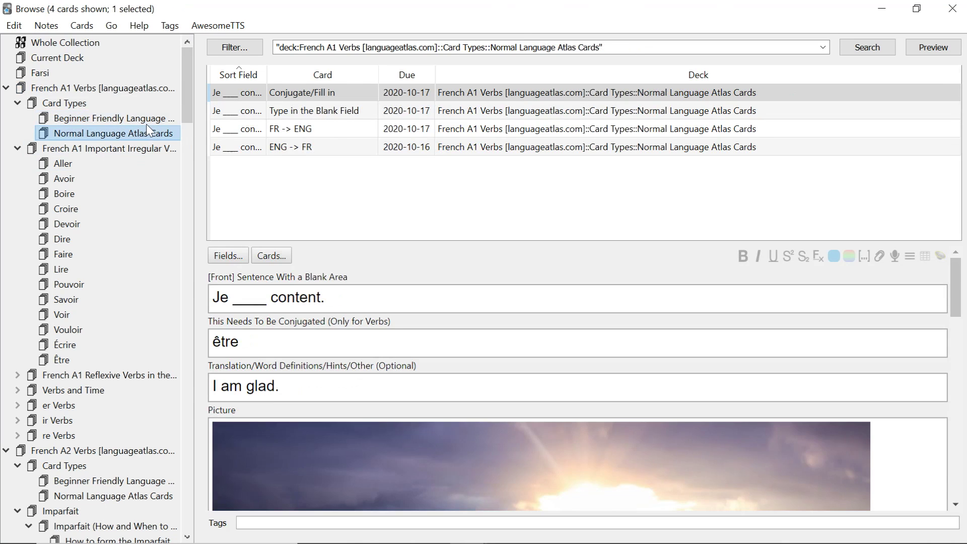
pyautogui.click(145, 120)
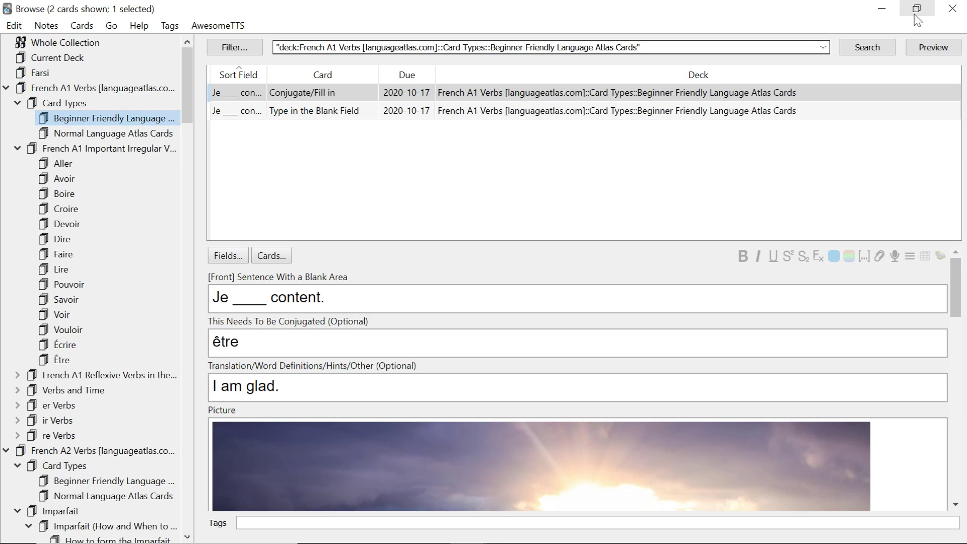
pyautogui.click(952, 9)
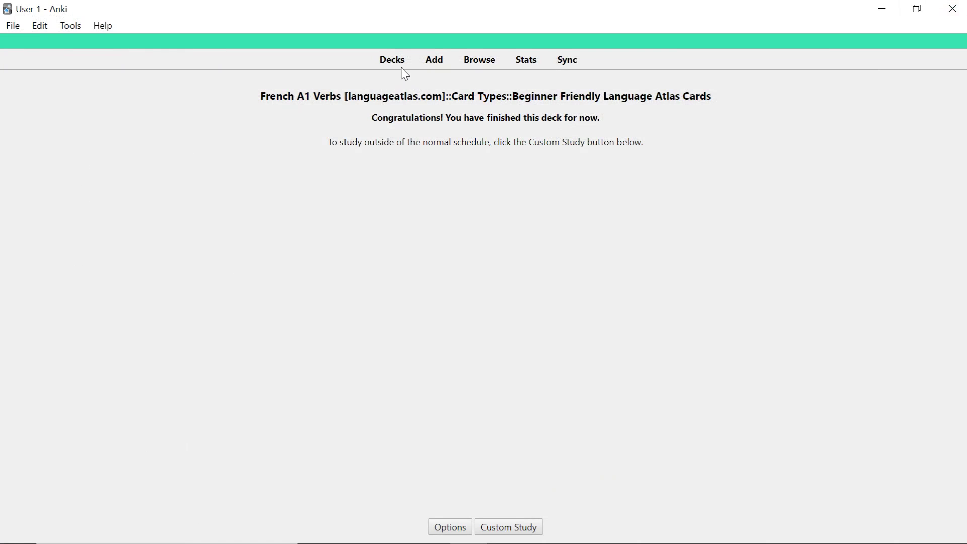
# Drag Beginner Friendly Language Atlas Cards out of Card Types in the deck list, then reopen Browse.
pyautogui.click(390, 61)
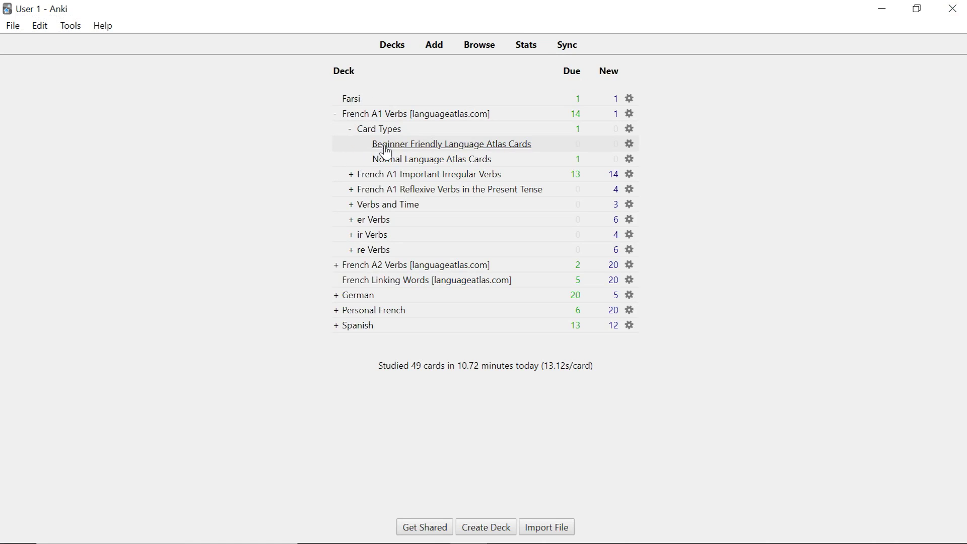
pyautogui.moveTo(387, 152); pyautogui.dragTo(370, 327)
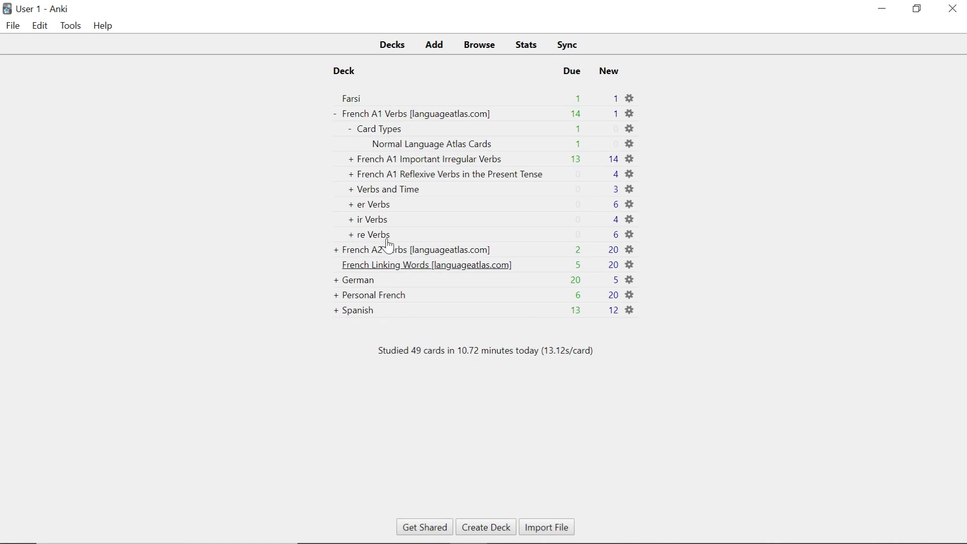
pyautogui.click(479, 49)
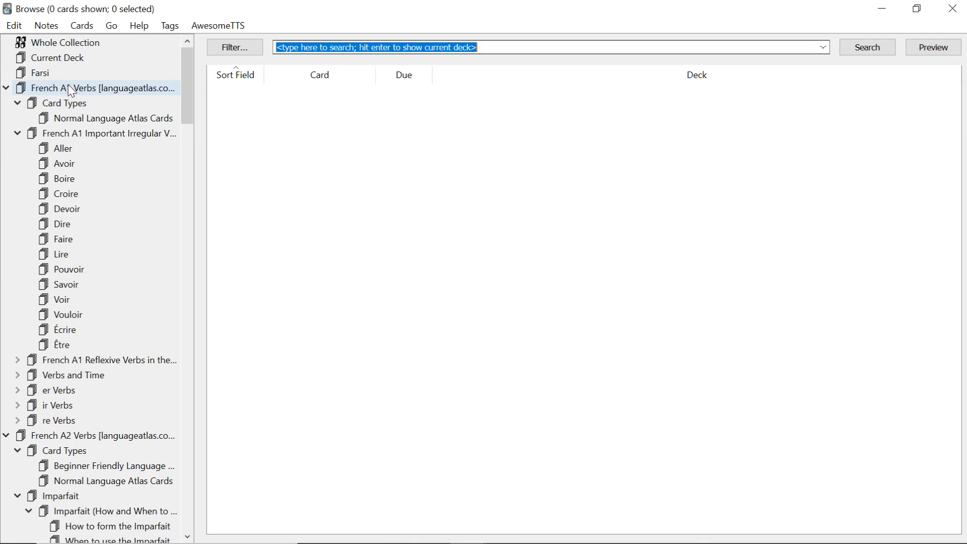
# Select all 1232 French A1 Verbs cards and start Change Note Type.
pyautogui.click(71, 91)
pyautogui.click(274, 132)
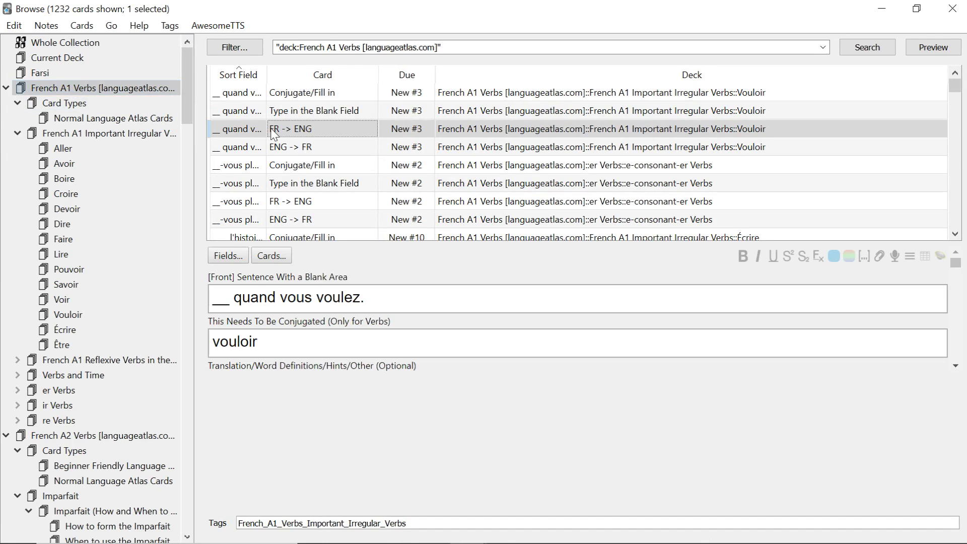
pyautogui.hotkey('ctrl', 'a')
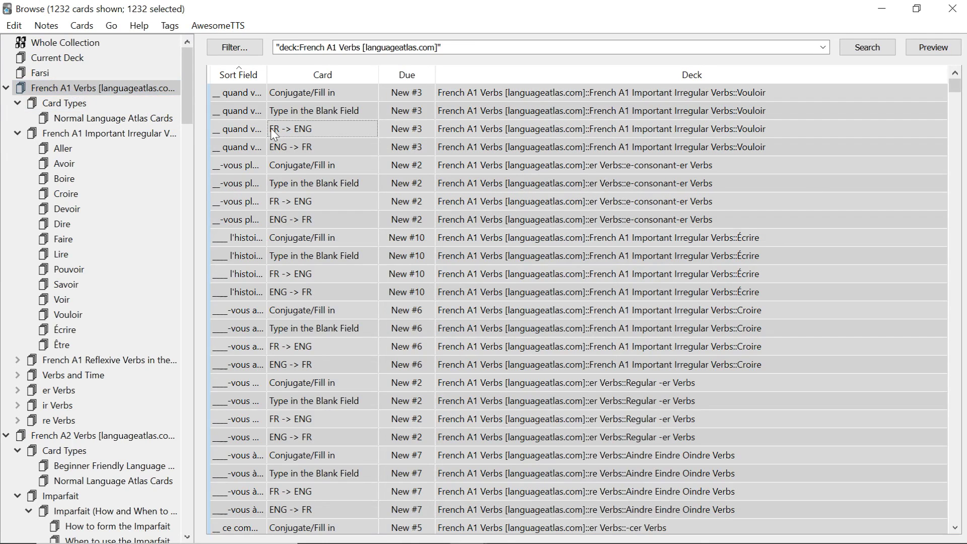
pyautogui.rightClick(274, 133)
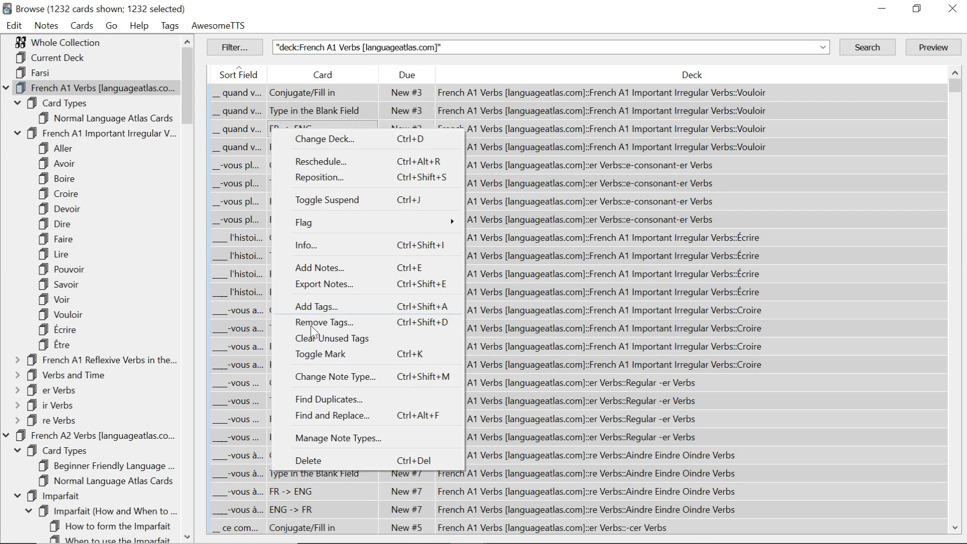
pyautogui.click(323, 375)
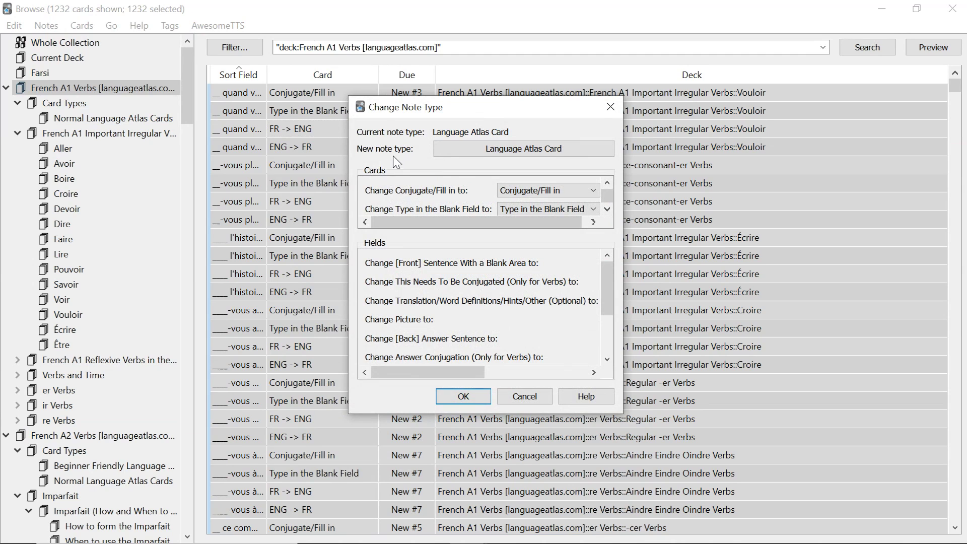
# Choose Language Atlas Beginner Friendly Card as the new note type and apply the change.
pyautogui.click(495, 151)
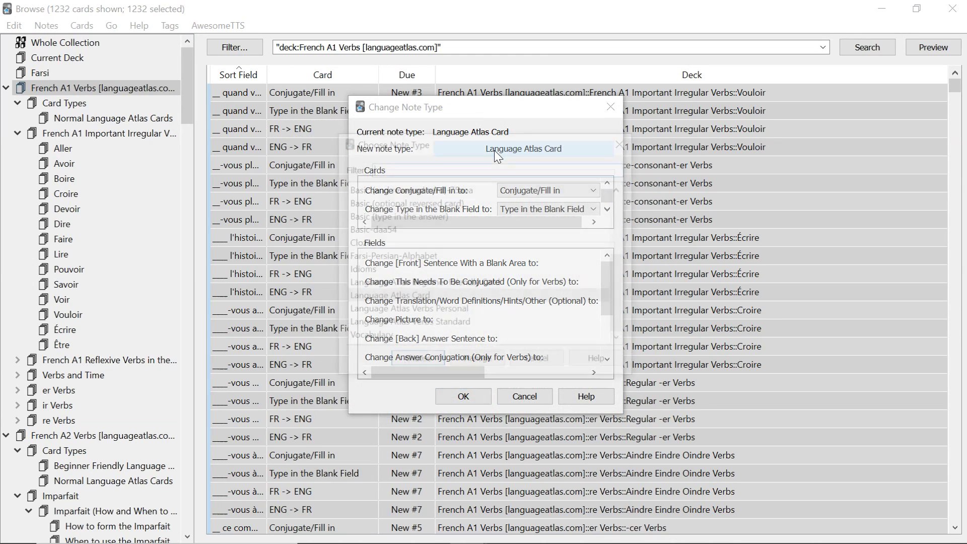
pyautogui.click(461, 285)
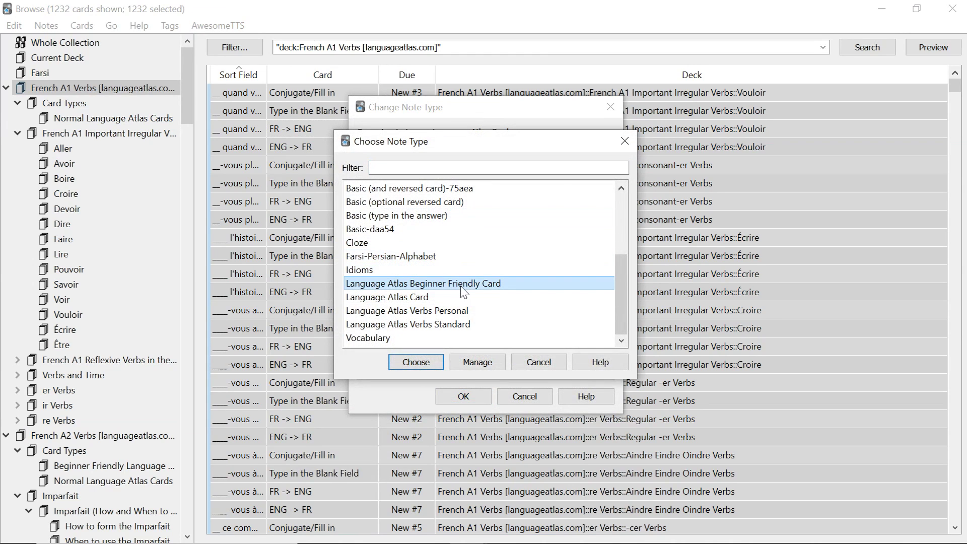
pyautogui.click(428, 361)
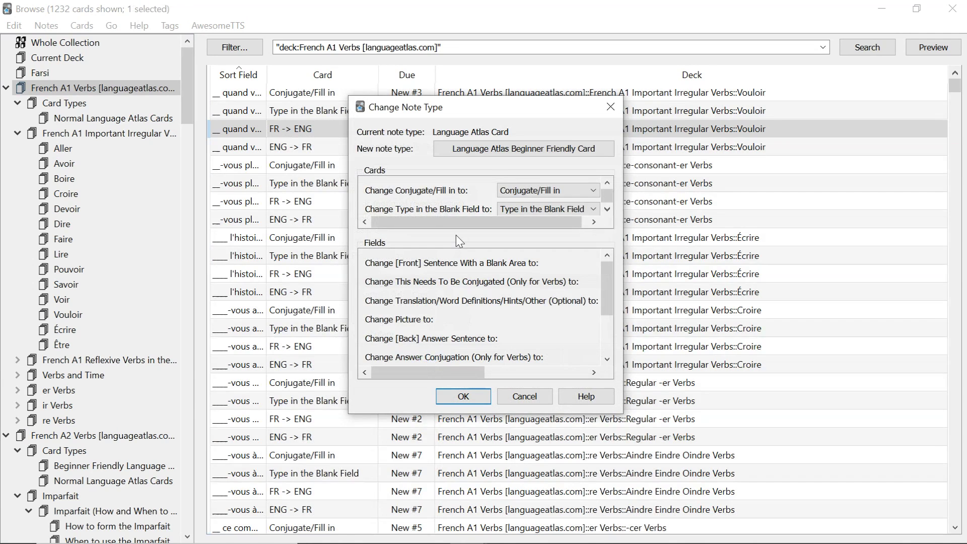
pyautogui.click(607, 209)
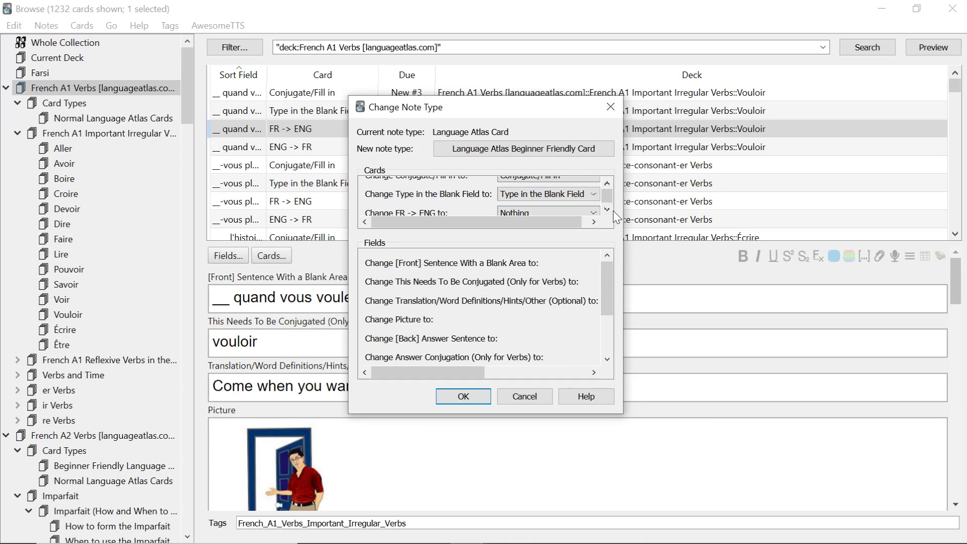
pyautogui.click(464, 396)
# Accept deleting unmapped cards, inspect the Écrire and travailler cards, then select all 616.
pyautogui.click(560, 287)
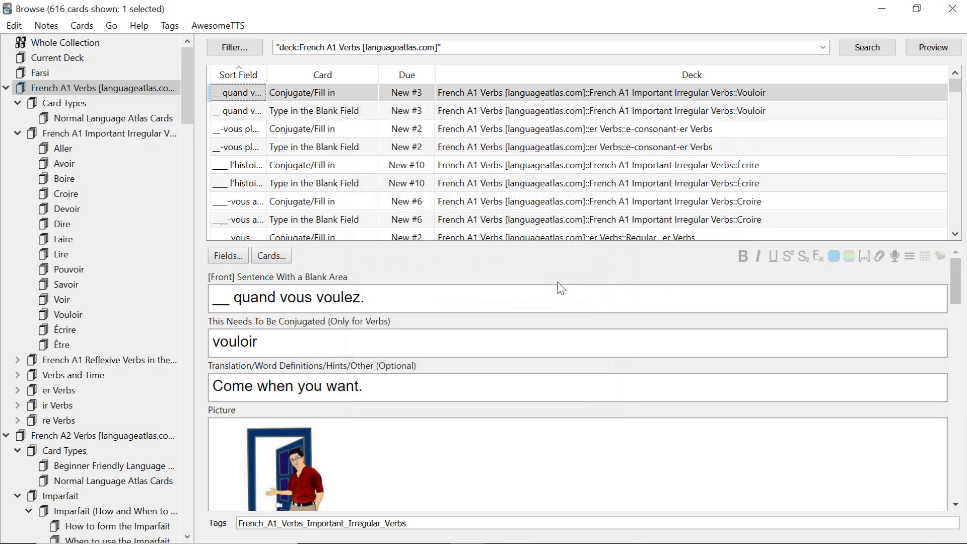
pyautogui.click(327, 167)
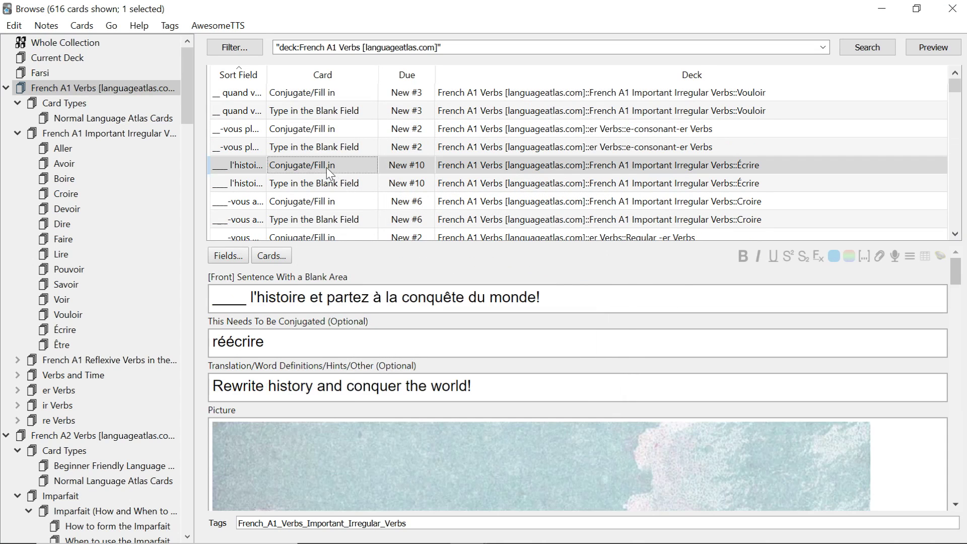
pyautogui.press('Down')
pyautogui.press('Down')
pyautogui.press('Down')
pyautogui.press('Down')
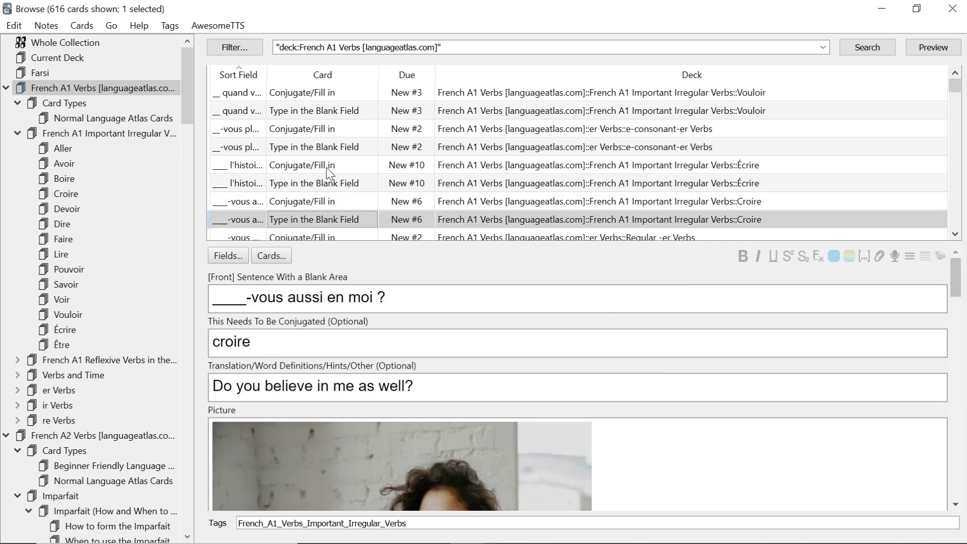
pyautogui.press('Down')
pyautogui.press('Down')
pyautogui.press('Down')
pyautogui.press('Down')
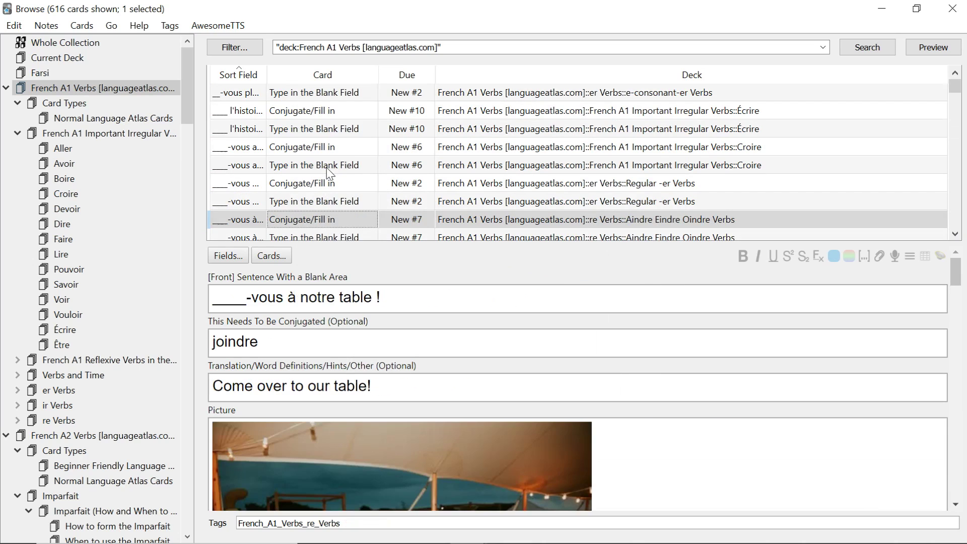
pyautogui.press('Up')
pyautogui.press('Up')
pyautogui.press('Up')
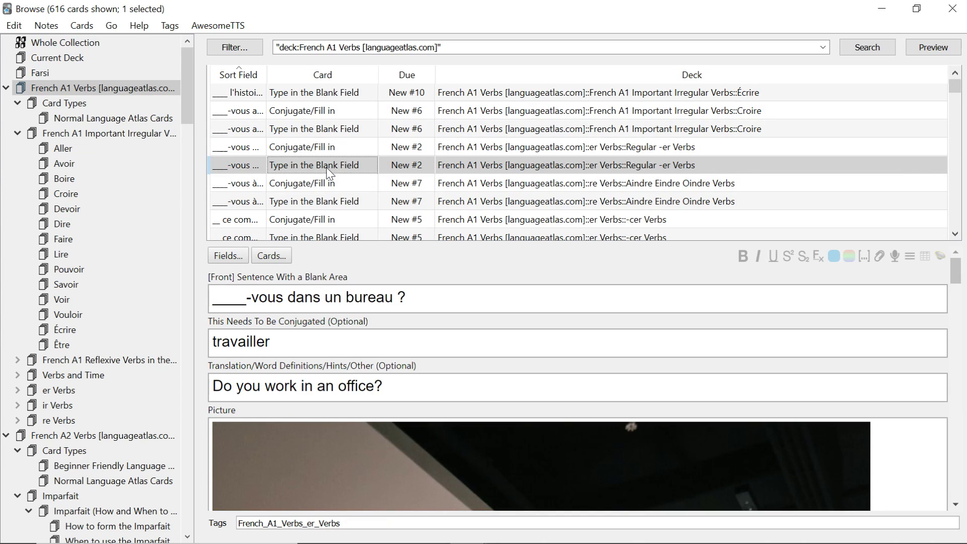
pyautogui.hotkey('ctrl', 'a')
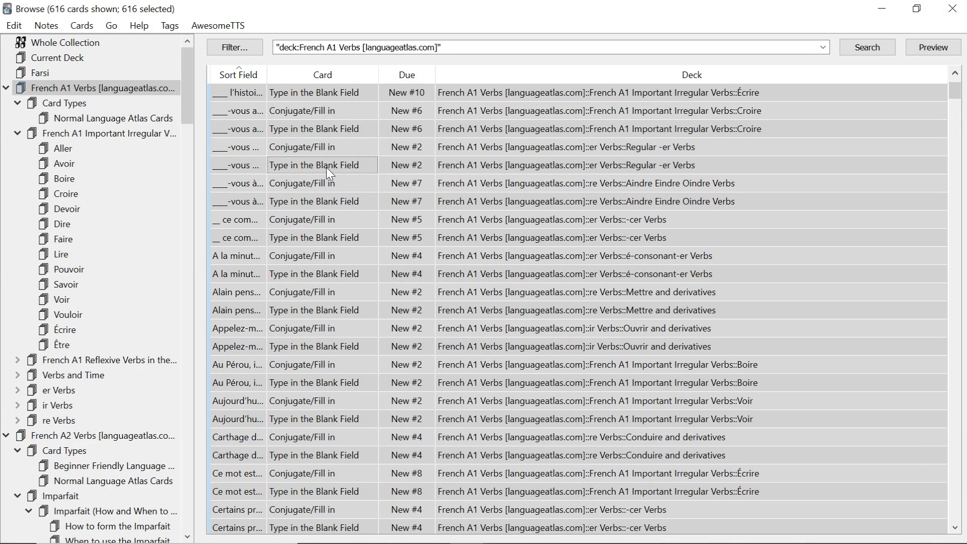
# Change the selected French A1 Verbs notes to the Language Atlas Card note type, restoring FR -> ENG and ENG -> FR cards.
pyautogui.rightClick(327, 168)
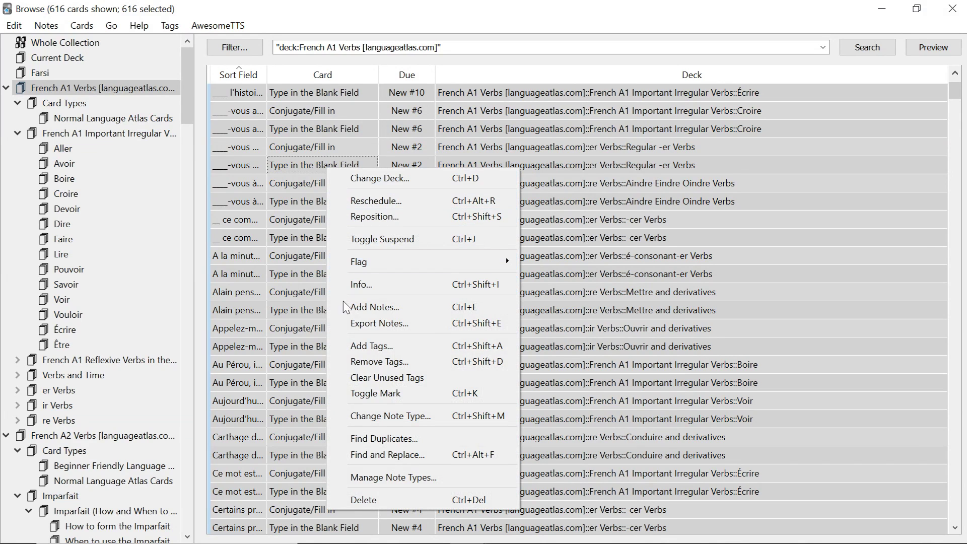
pyautogui.click(379, 416)
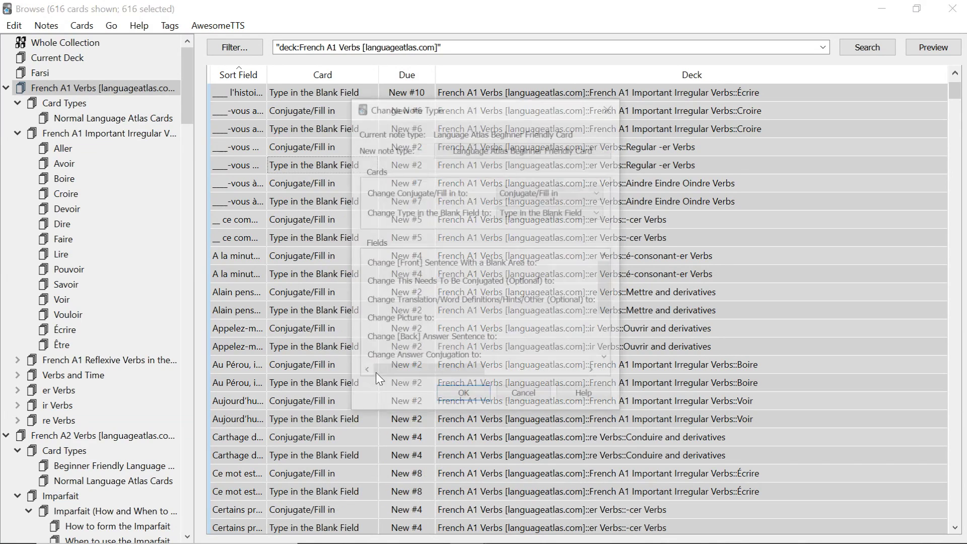
pyautogui.click(499, 149)
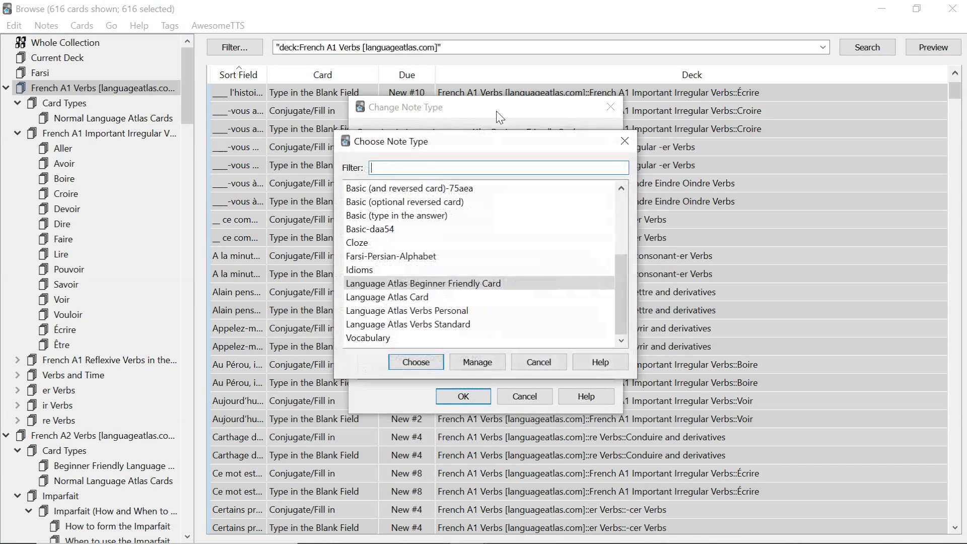
pyautogui.click(441, 299)
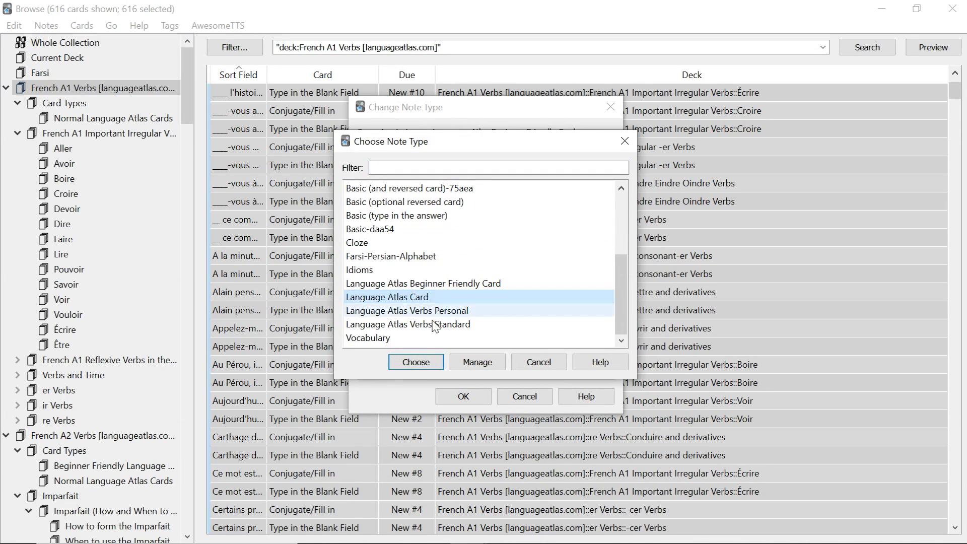
pyautogui.click(416, 362)
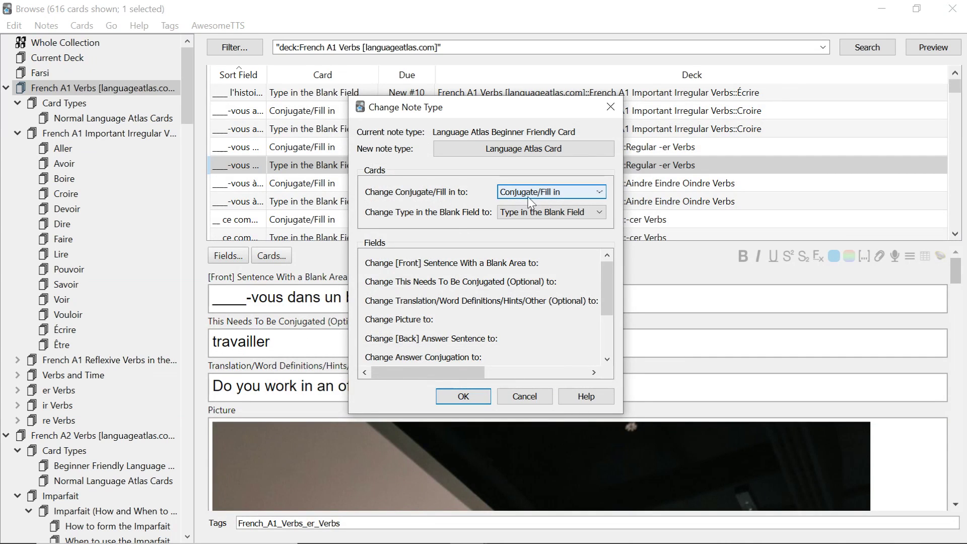
pyautogui.click(462, 396)
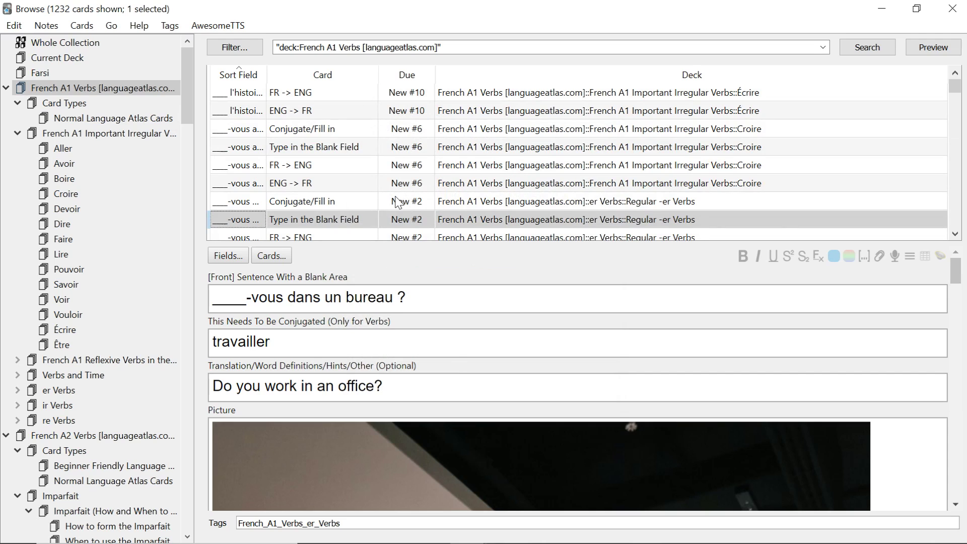
# Select a restored card, then close the Browse window to return to the deck list.
pyautogui.click(398, 202)
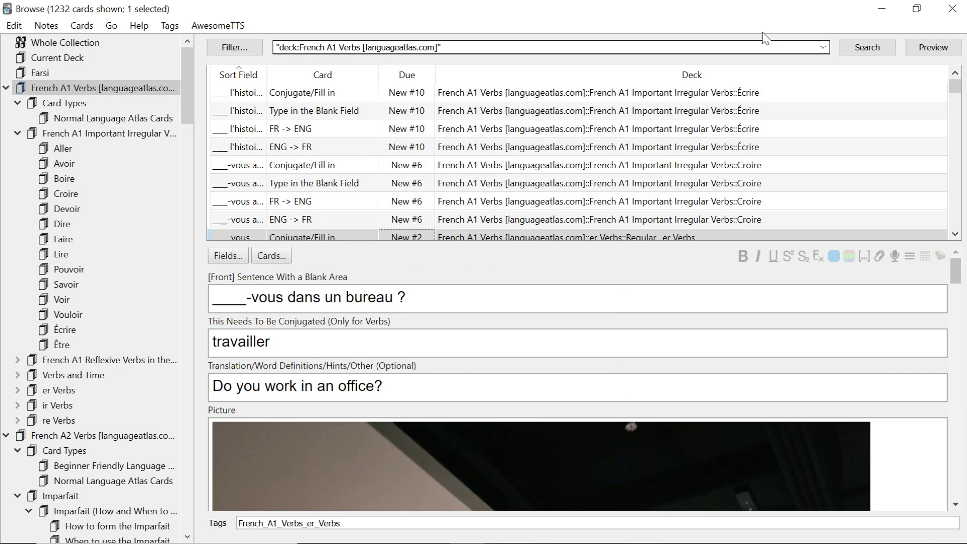
pyautogui.click(950, 12)
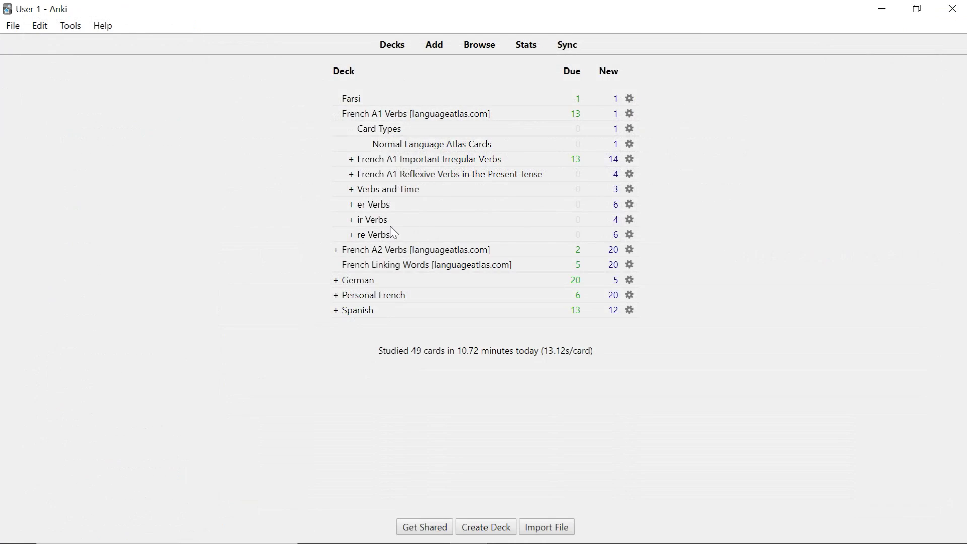